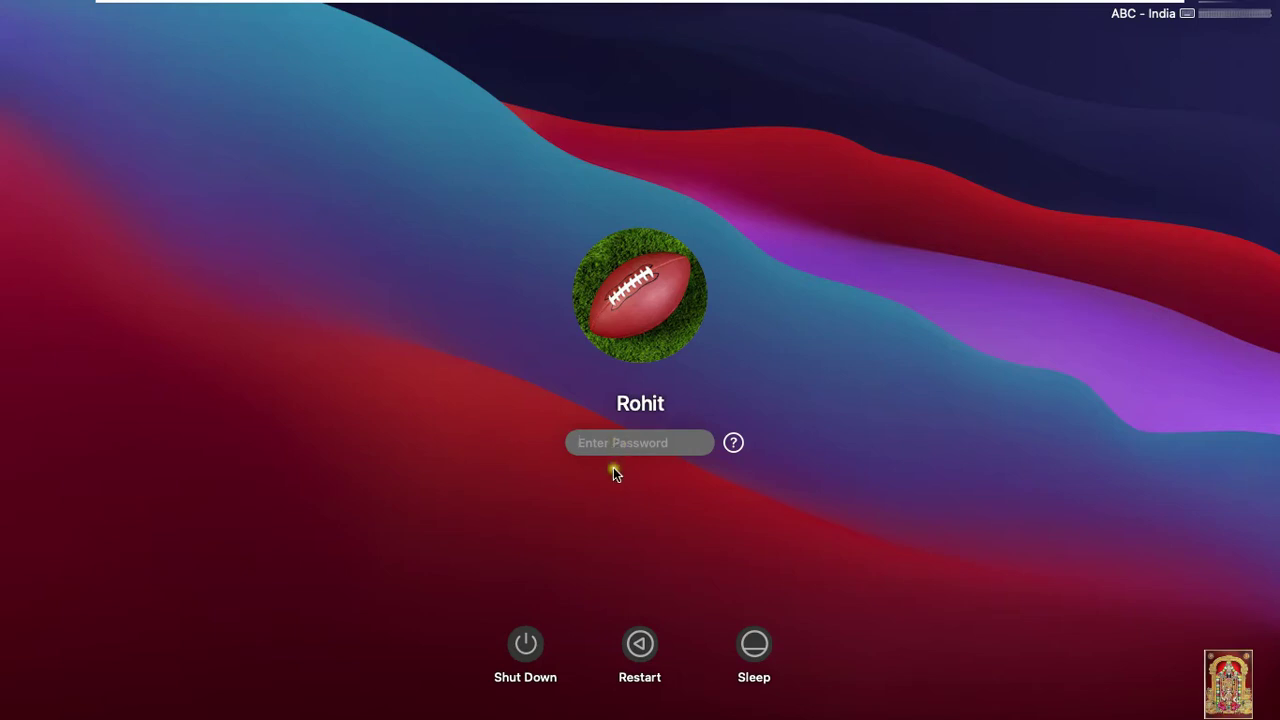
Step: Log in to the Mac user account by entering the account password
{"action": "type", "text": "*******"}
{"action": "key", "text": "Return"}
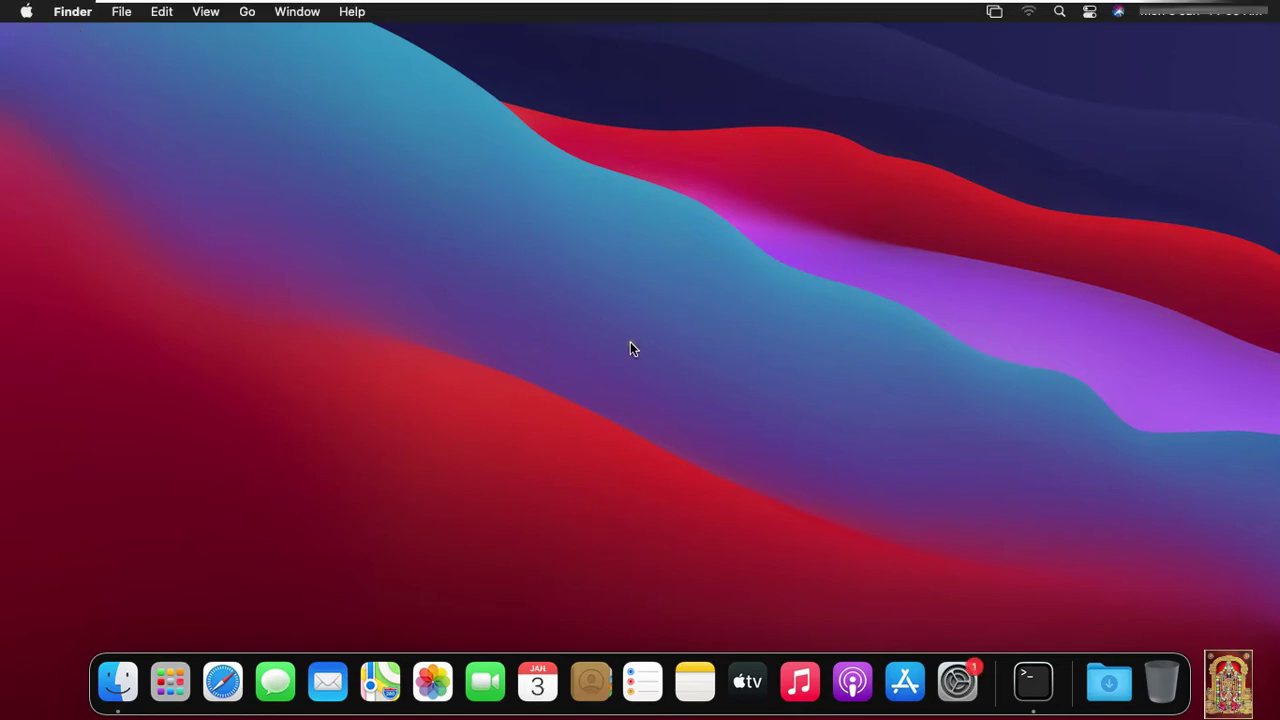
Step: Check the macOS version and hardware details in About This Mac, and close the window
{"action": "left_click", "coordinate": [26, 11]}
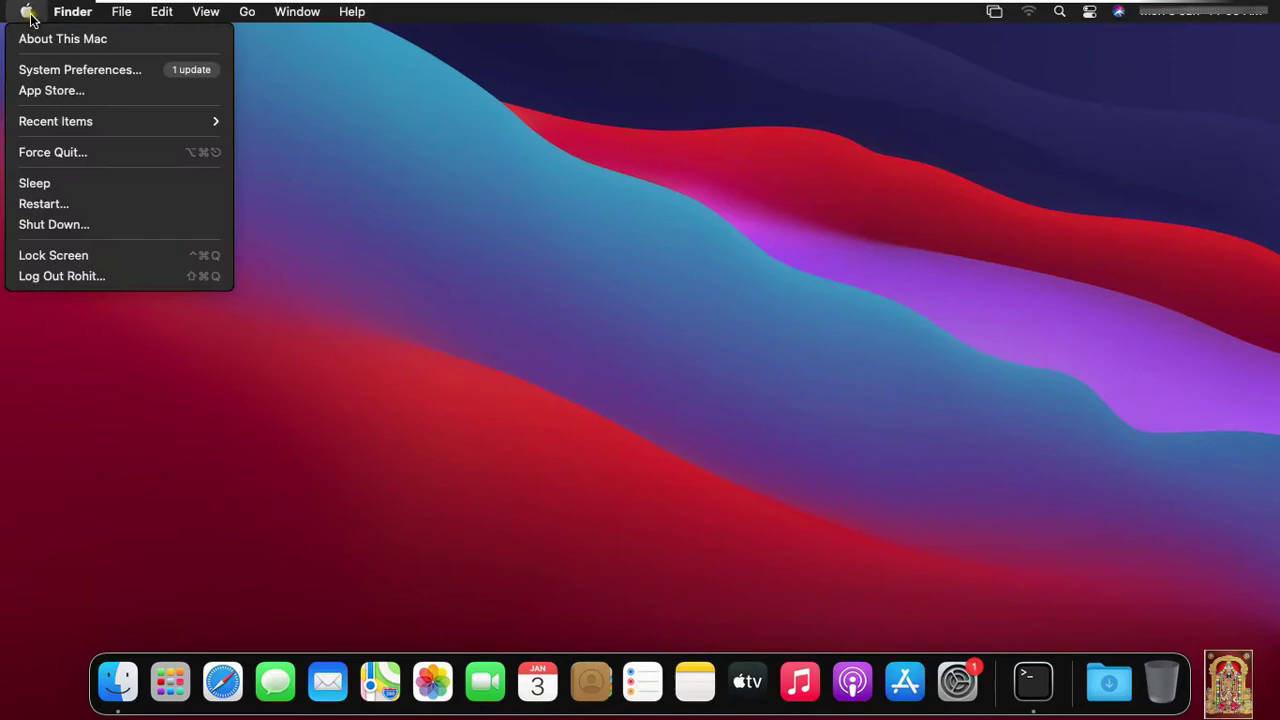
{"action": "left_click", "coordinate": [52, 40]}
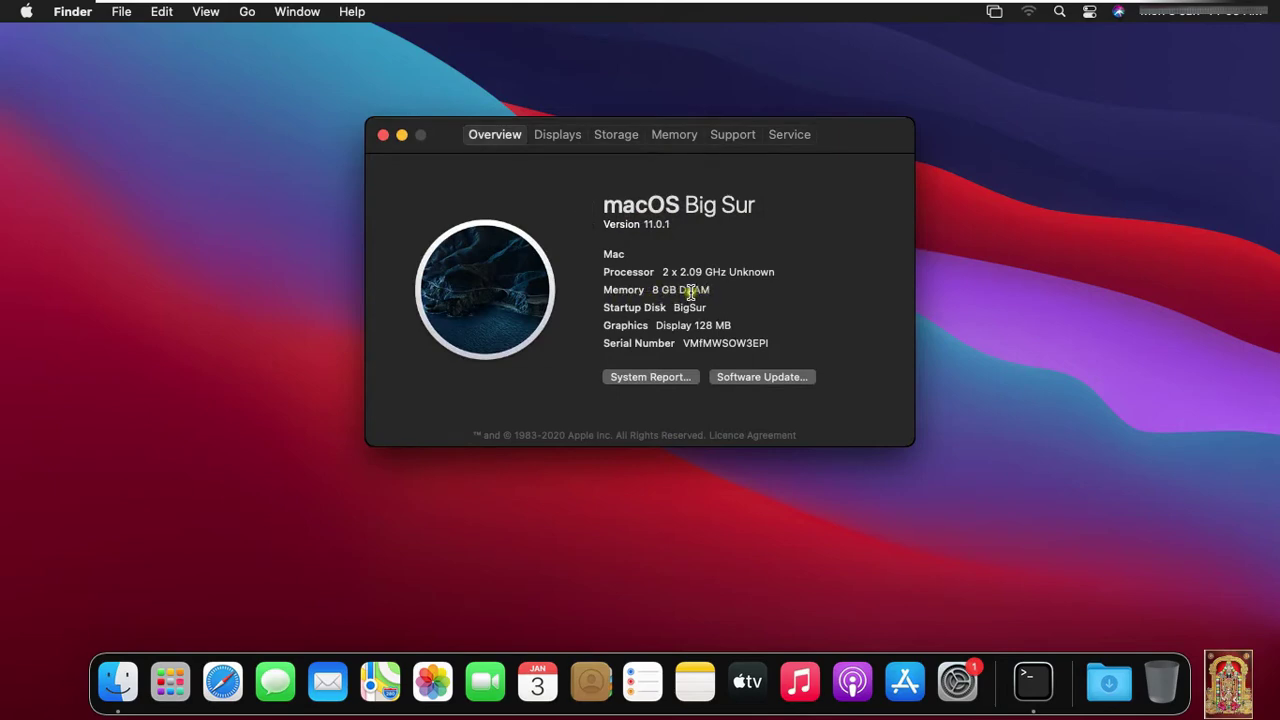
{"action": "left_click_drag", "start_coordinate": [657, 290], "coordinate": [710, 308]}
{"action": "left_click", "coordinate": [383, 139]}
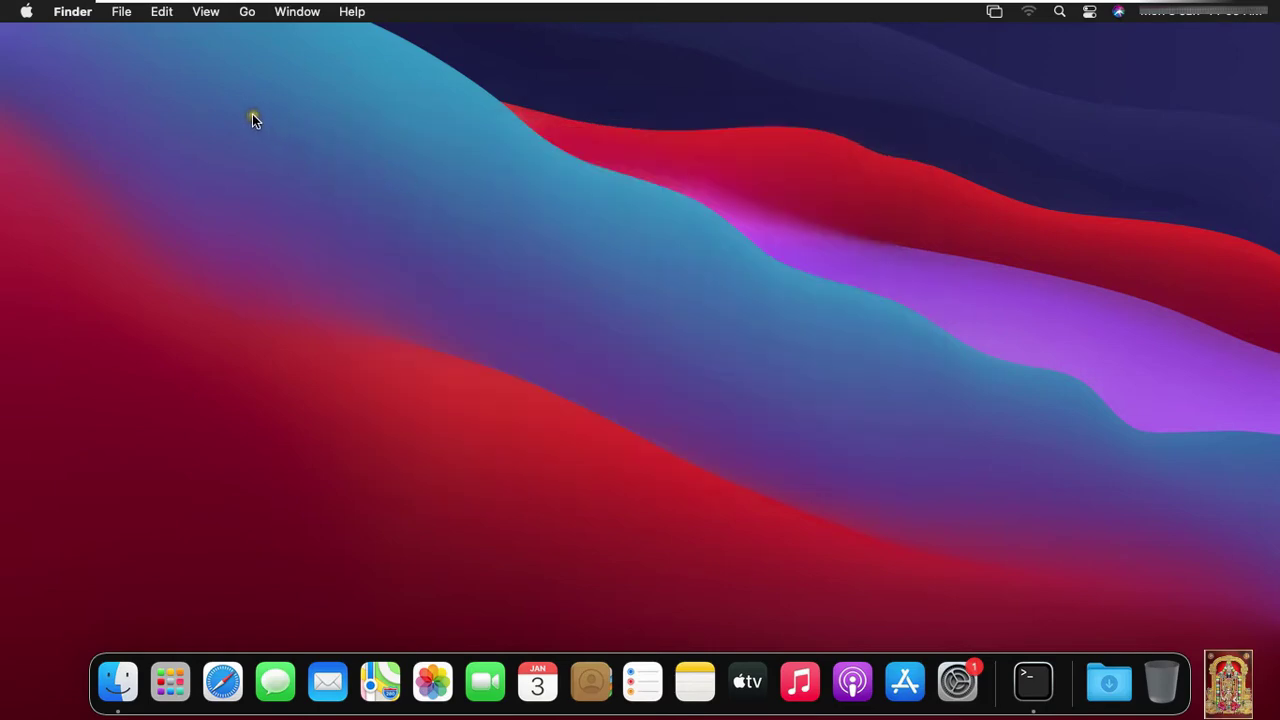
Step: Open the Software Update settings in System Preferences to check for available updates
{"action": "left_click", "coordinate": [27, 12]}
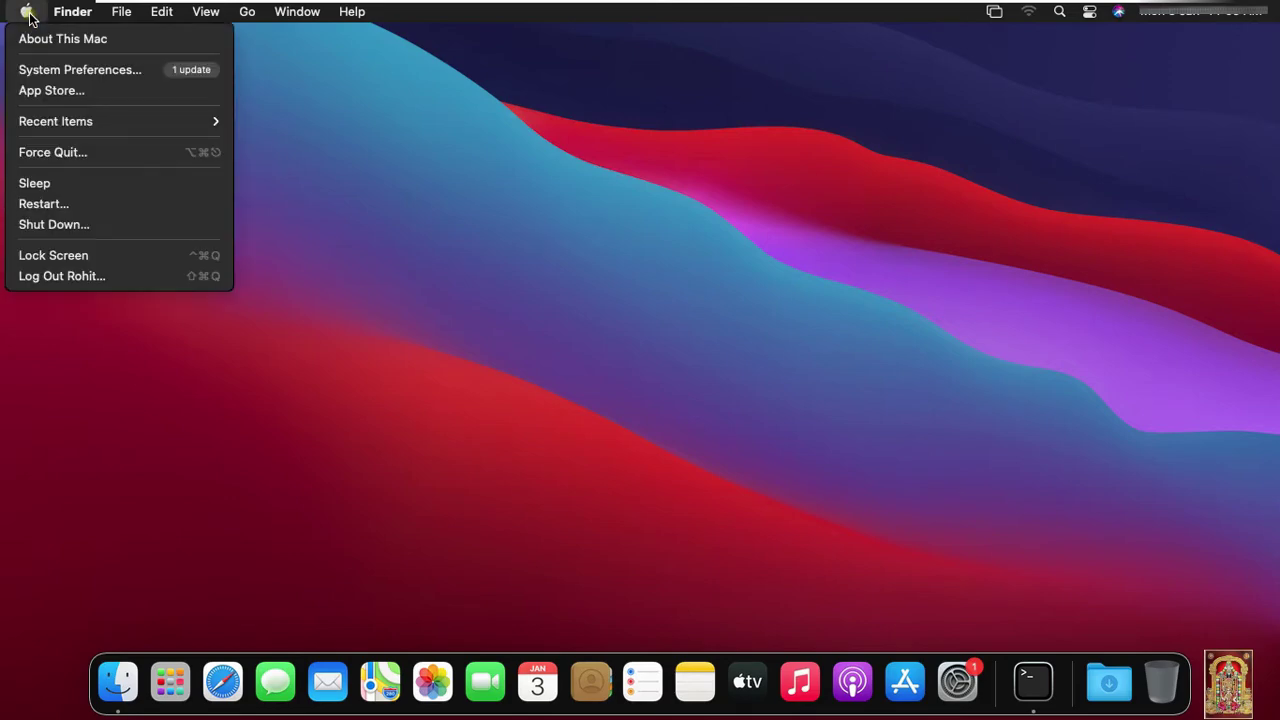
{"action": "left_click", "coordinate": [42, 69]}
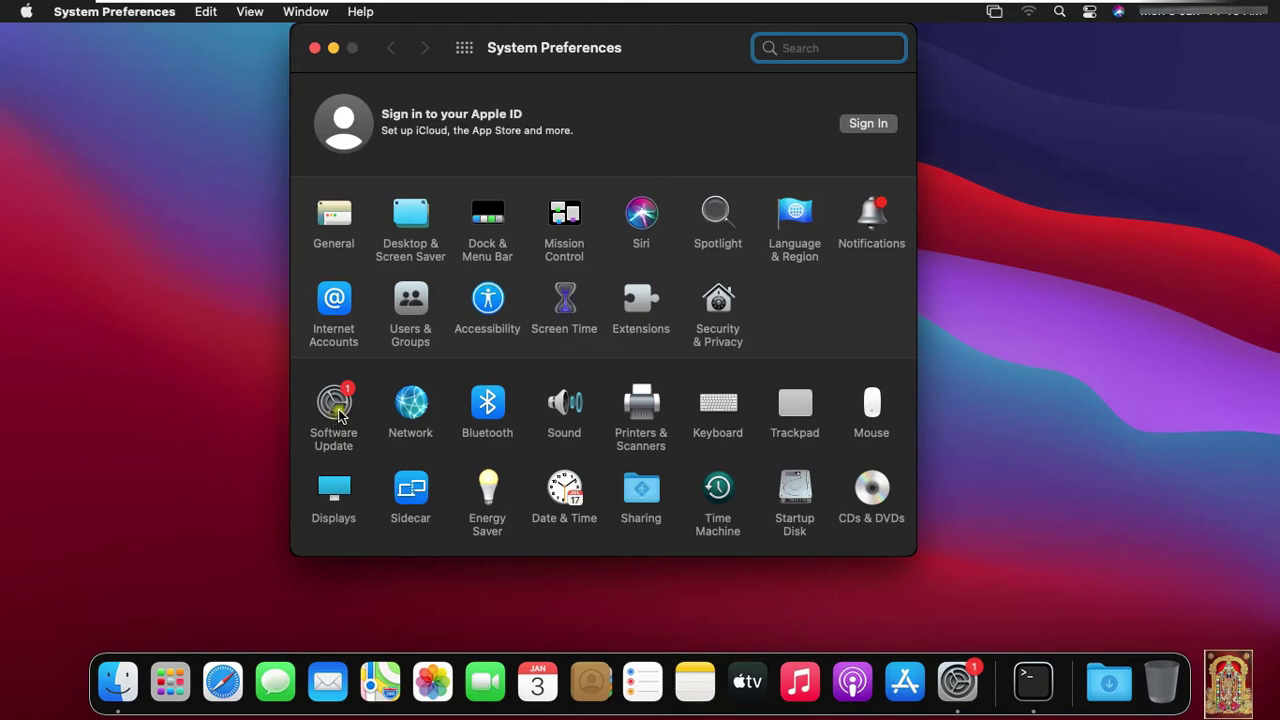
{"action": "left_click", "coordinate": [336, 410]}
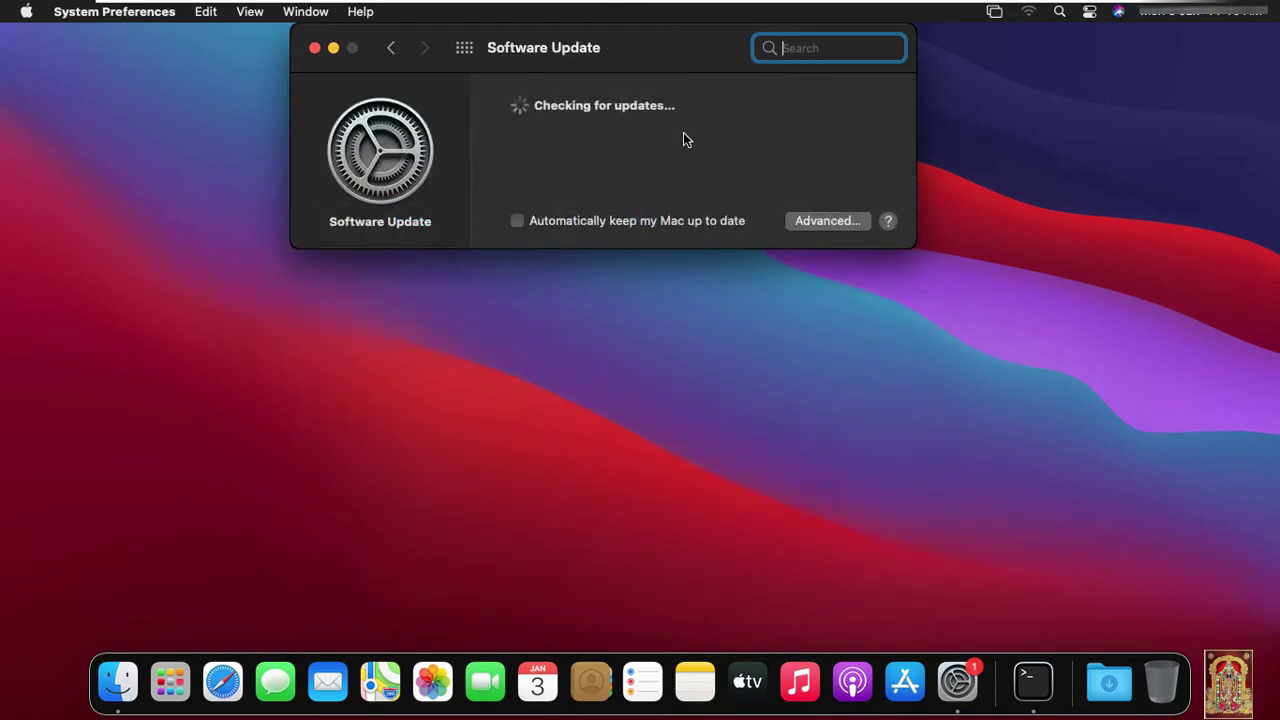
Step: Enable every automatic update option in the advanced Software Update settings, including macOS and App Store app updates, unlocking with the account password
{"action": "left_click", "coordinate": [814, 221]}
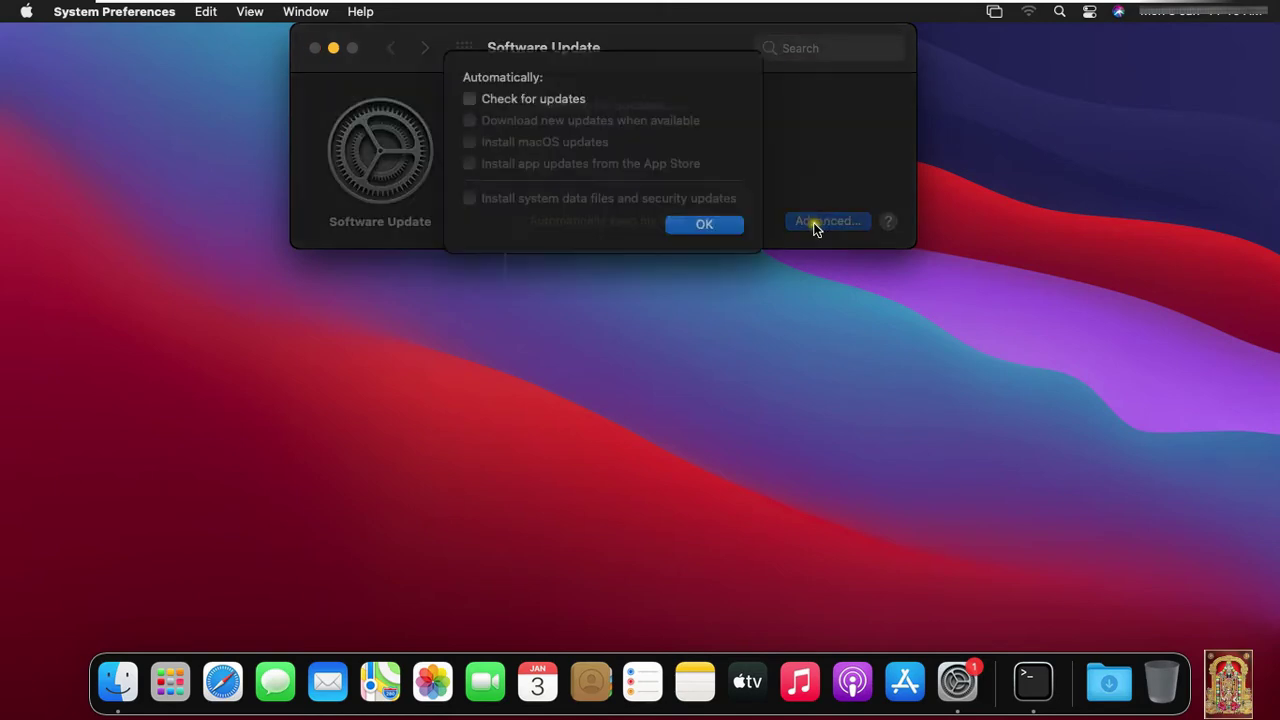
{"action": "left_click", "coordinate": [475, 124]}
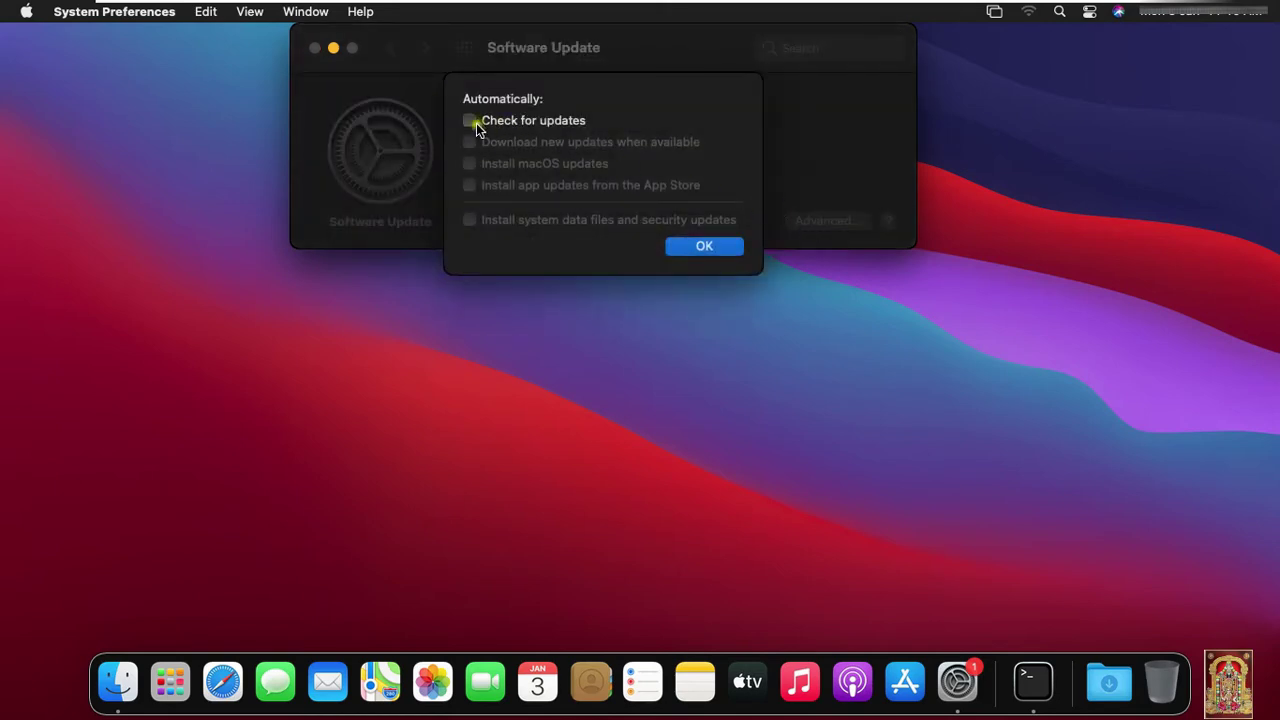
{"action": "left_click", "coordinate": [472, 123]}
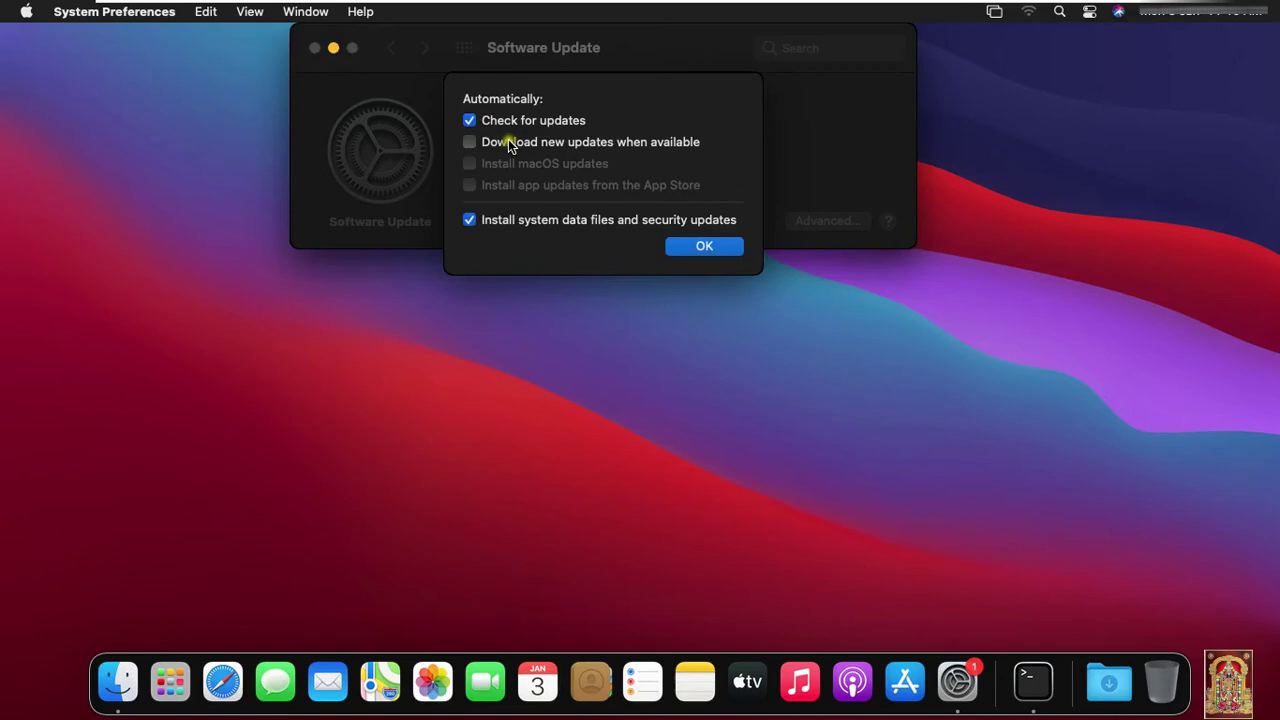
{"action": "left_click", "coordinate": [470, 143]}
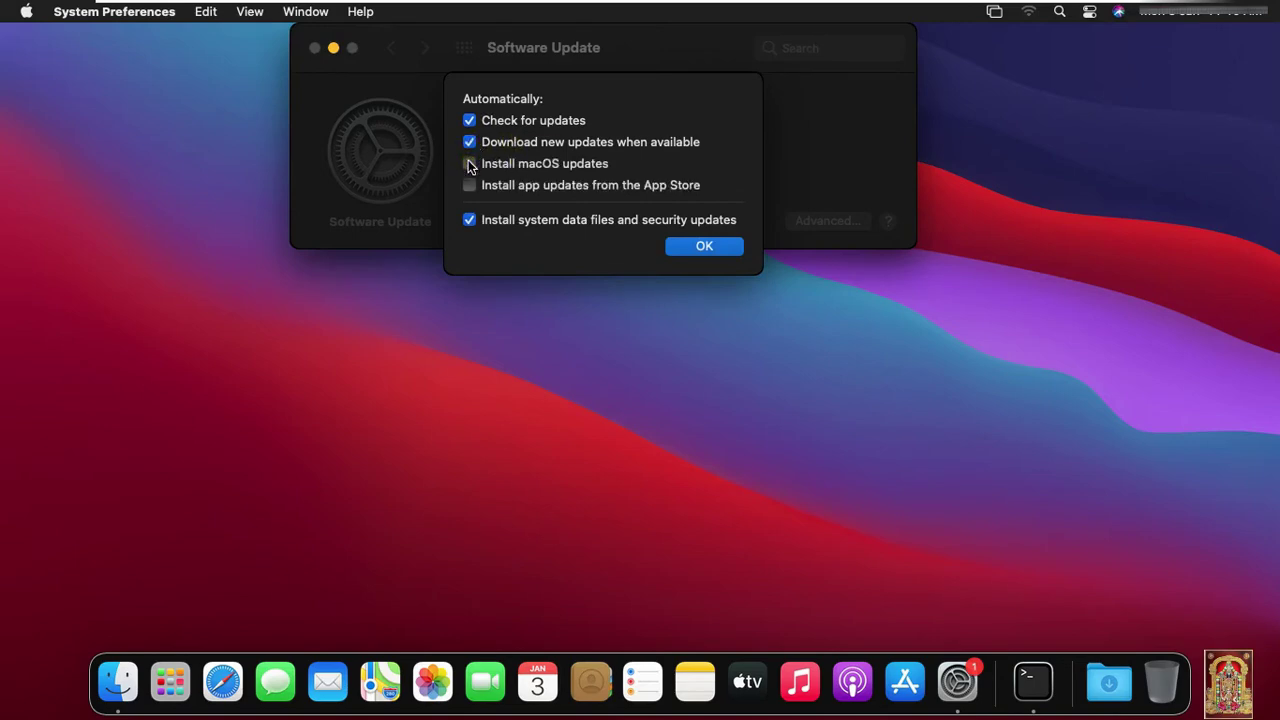
{"action": "left_click", "coordinate": [470, 164]}
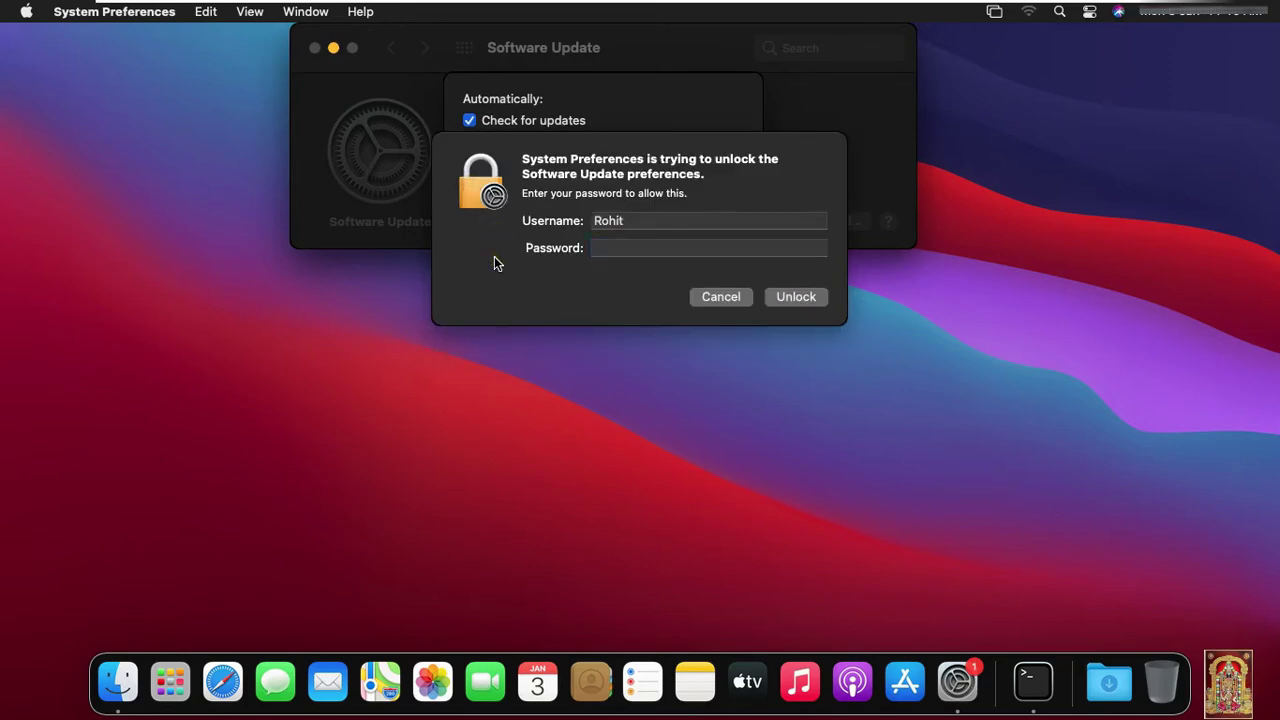
{"action": "left_click", "coordinate": [619, 247]}
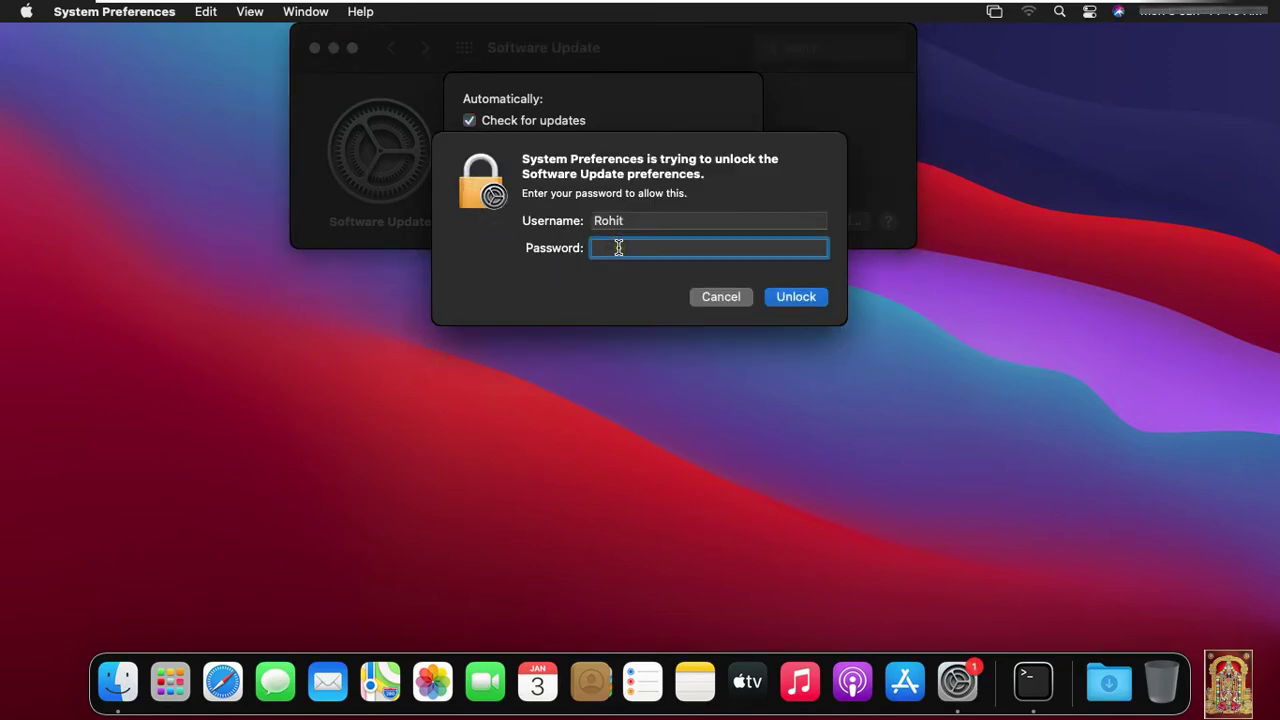
{"action": "type", "text": "*******"}
{"action": "left_click", "coordinate": [806, 300]}
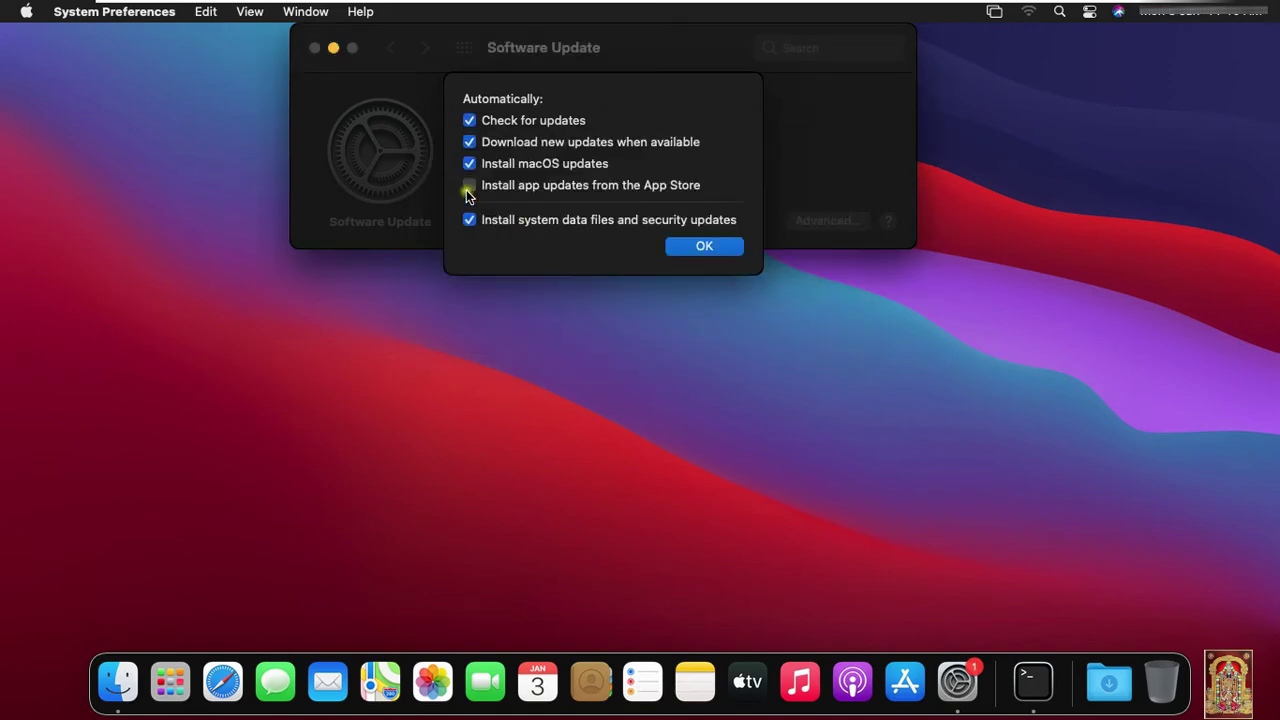
{"action": "left_click", "coordinate": [469, 187]}
{"action": "left_click", "coordinate": [712, 250]}
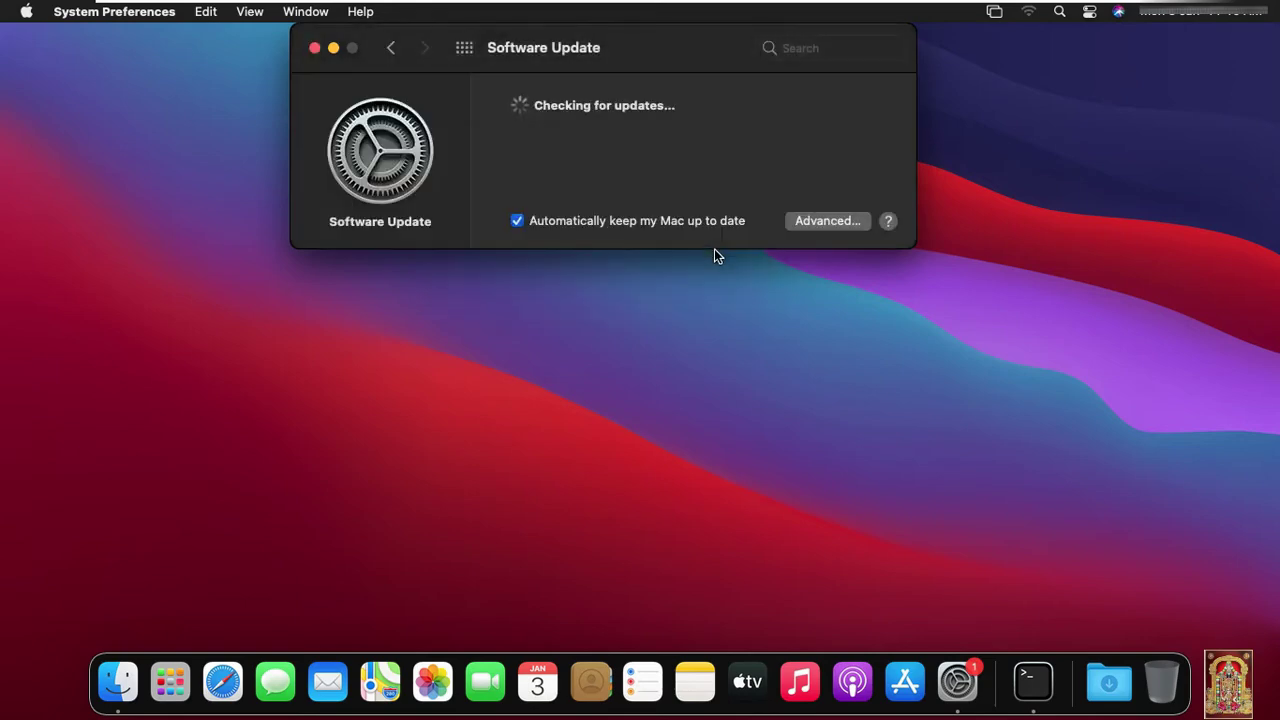
{"action": "left_click", "coordinate": [769, 357]}
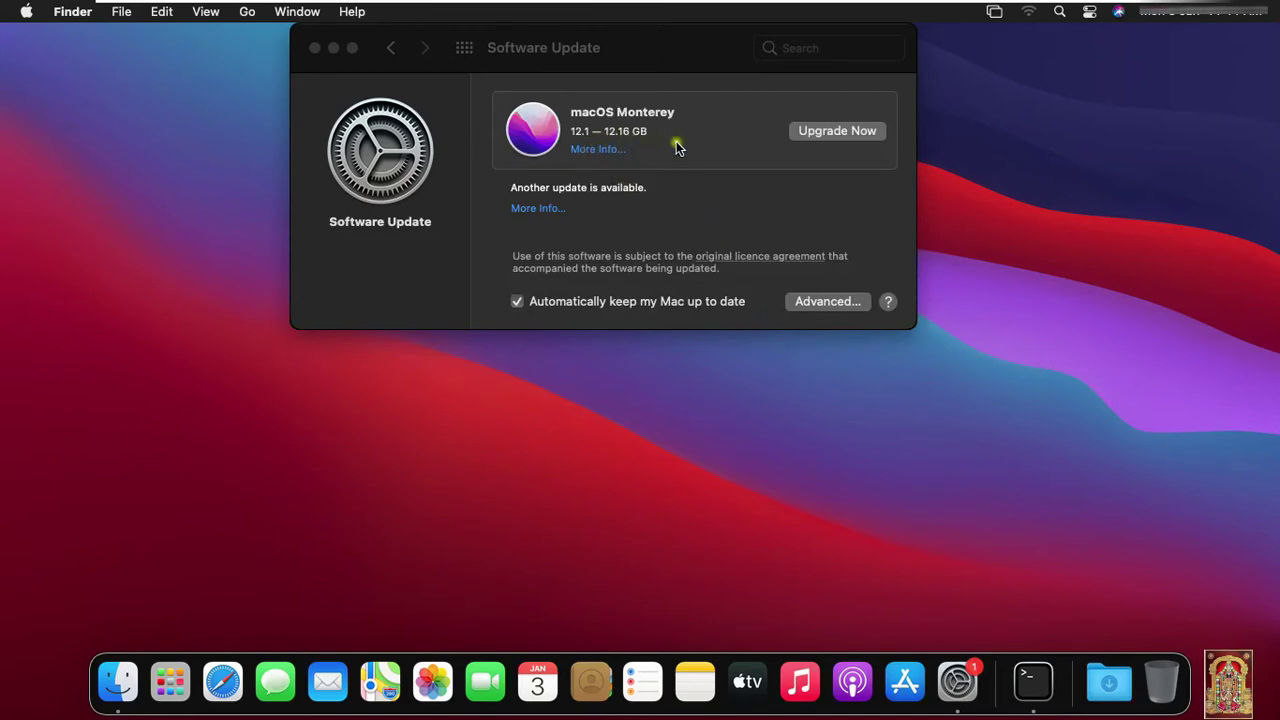
Step: Start the upgrade to macOS Monterey 12.1 and agree to its software licence agreement
{"action": "left_click", "coordinate": [818, 133]}
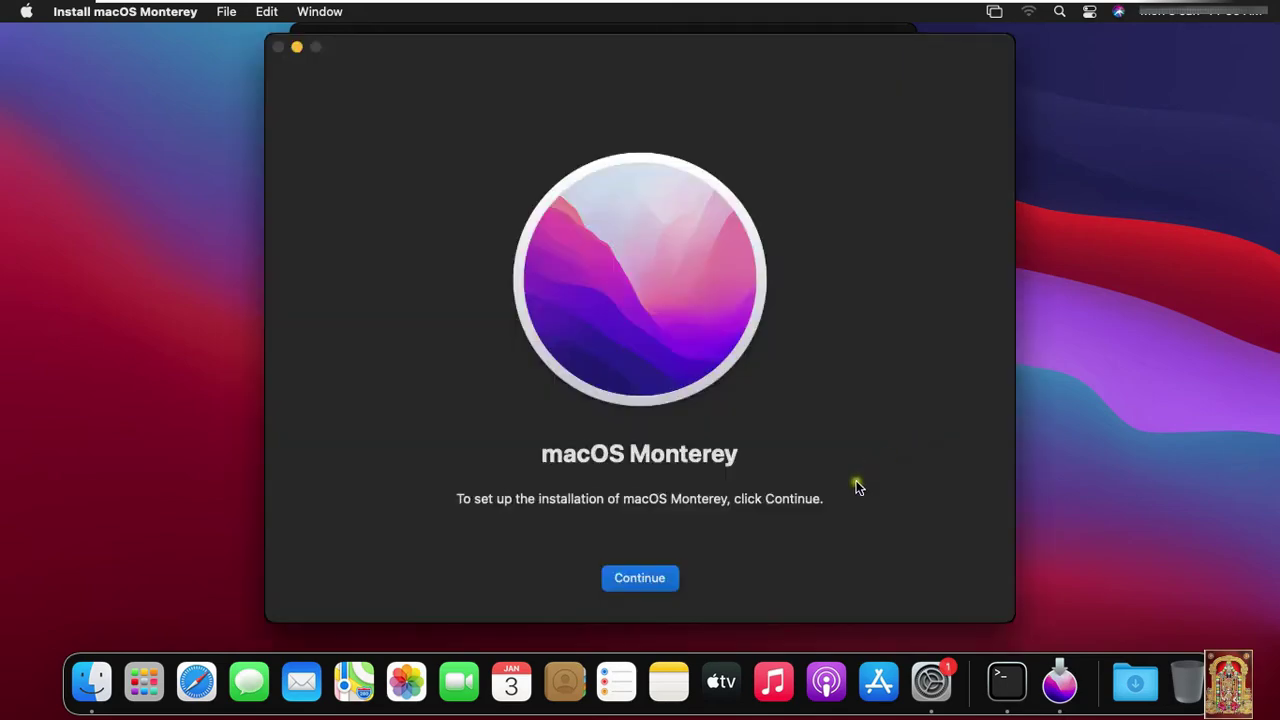
{"action": "left_click", "coordinate": [651, 581]}
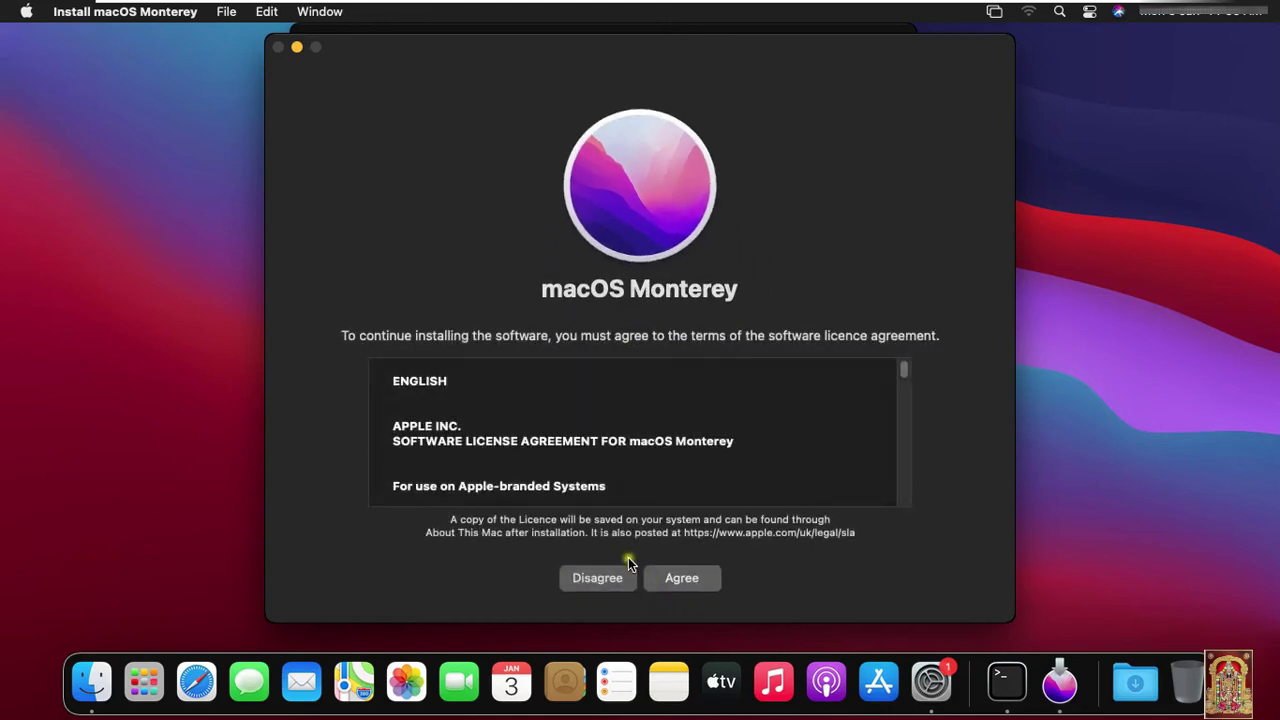
{"action": "left_click", "coordinate": [675, 577]}
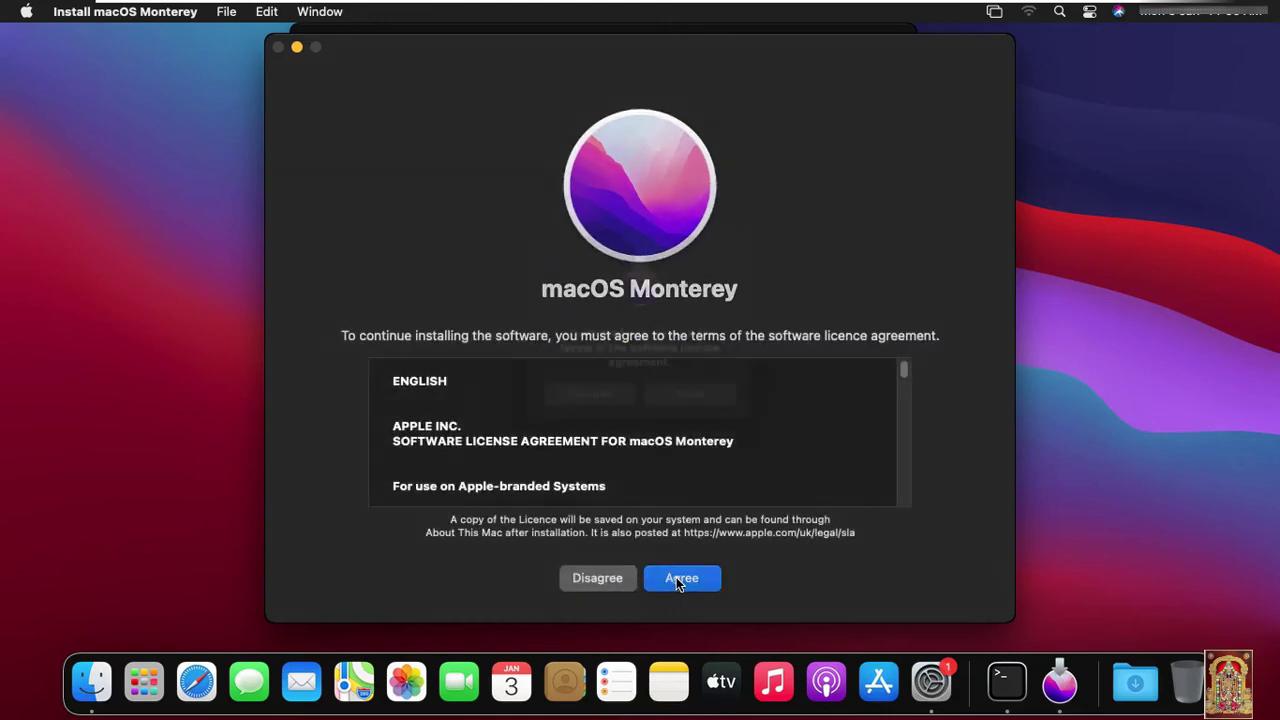
{"action": "left_click", "coordinate": [696, 410]}
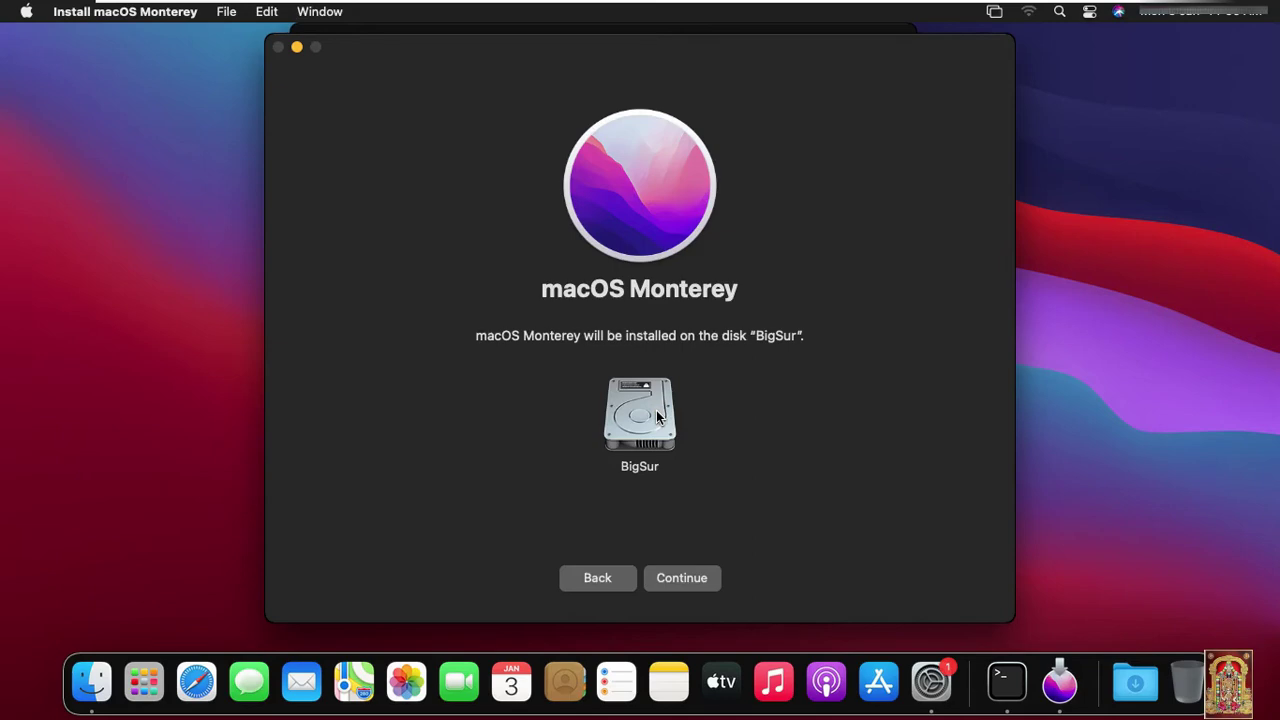
Step: Install macOS Monterey on the BigSur disk, authorising it with the administrator password, and restart the Mac
{"action": "left_click", "coordinate": [668, 579]}
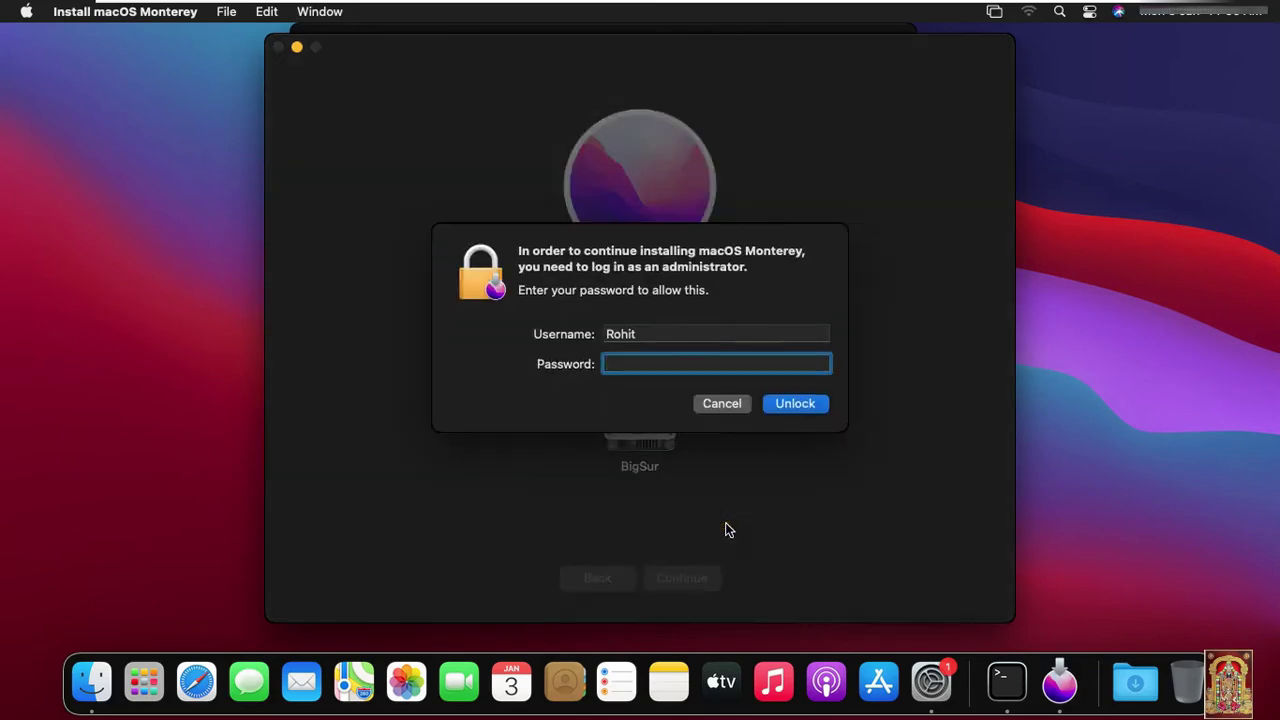
{"action": "type", "text": "•••••••"}
{"action": "left_click", "coordinate": [798, 408]}
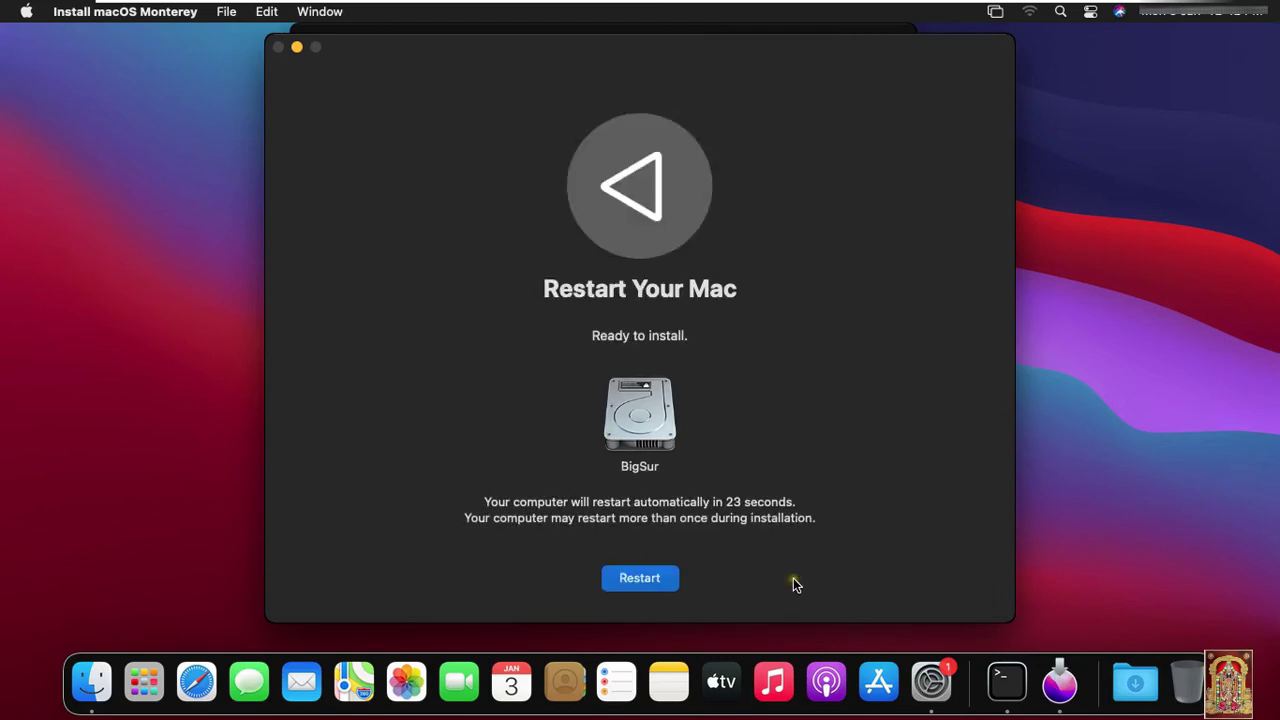
{"action": "left_click", "coordinate": [640, 578]}
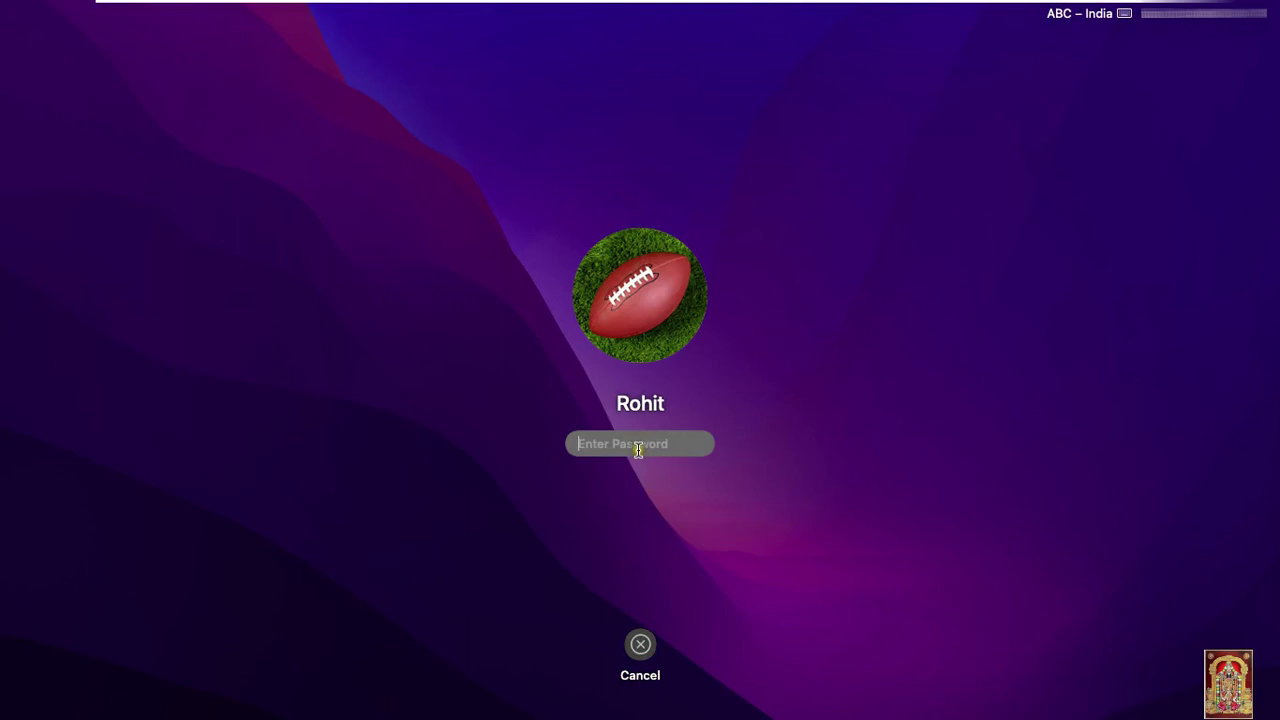
Step: Log back in with the account password and close the Software Update window
{"action": "type", "text": "•••"}
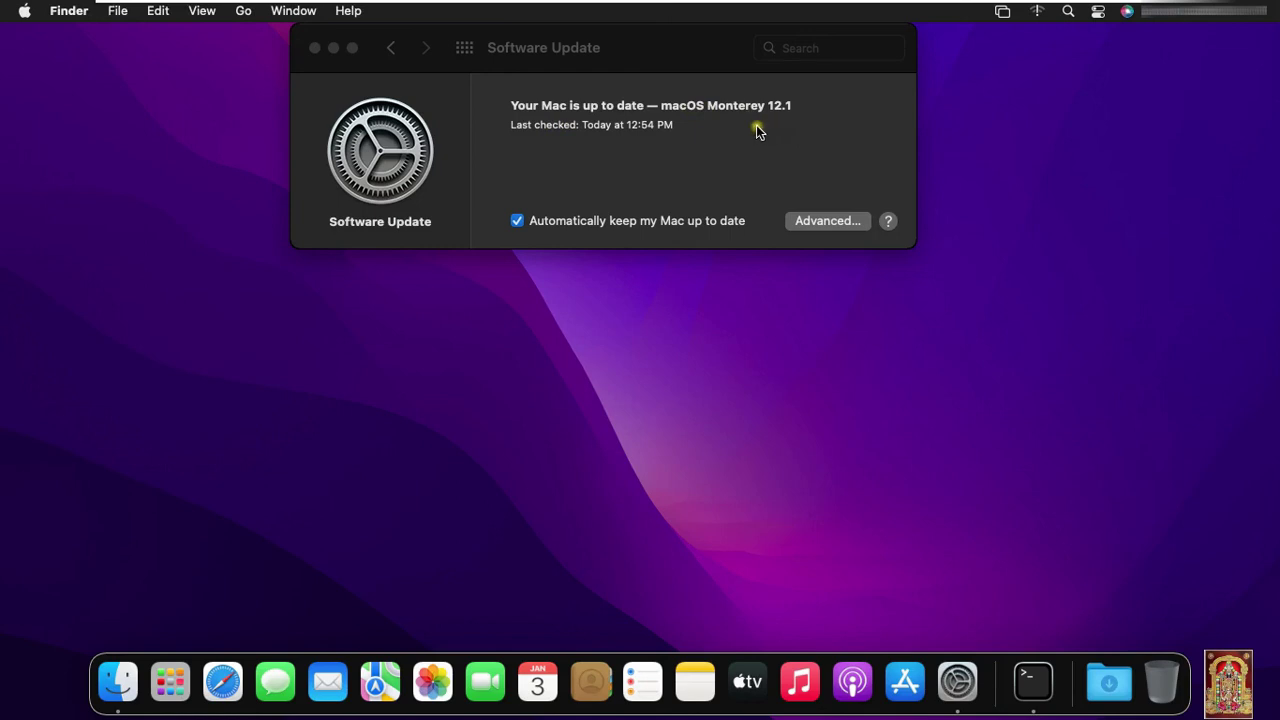
{"action": "left_click", "coordinate": [314, 49]}
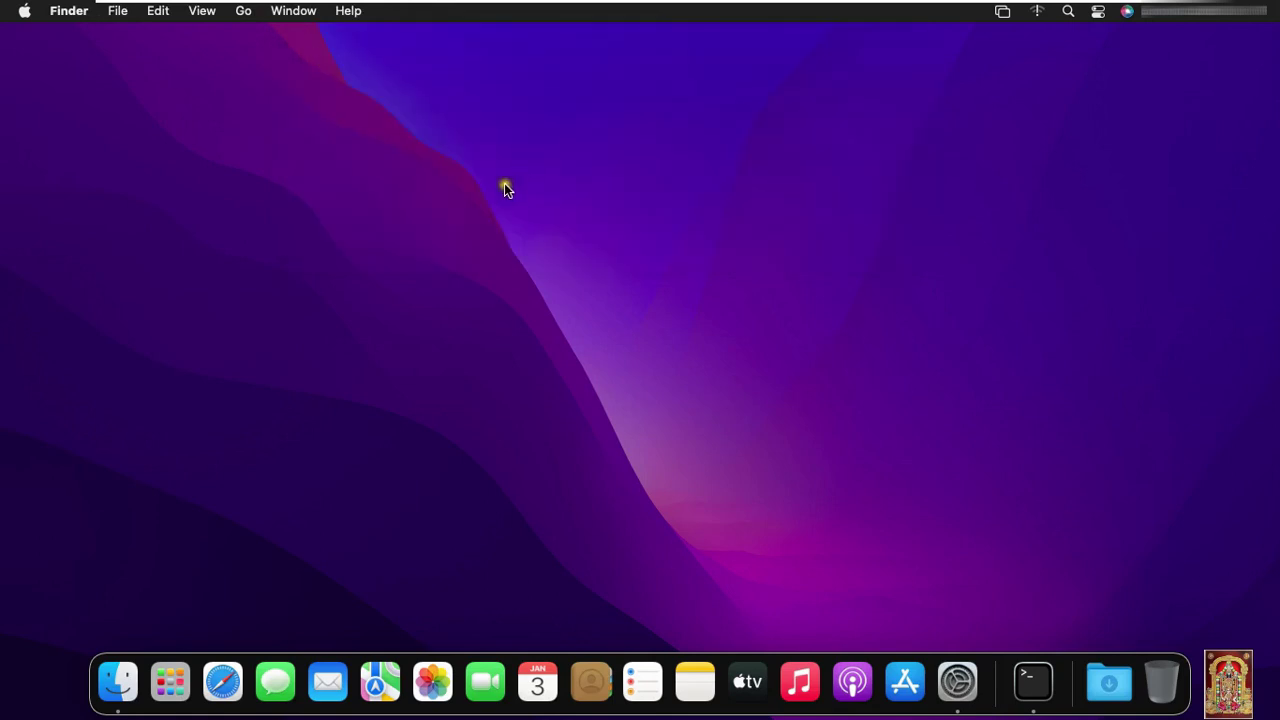
Step: Open About This Mac to check the macOS version after the upgrade
{"action": "left_click", "coordinate": [25, 12]}
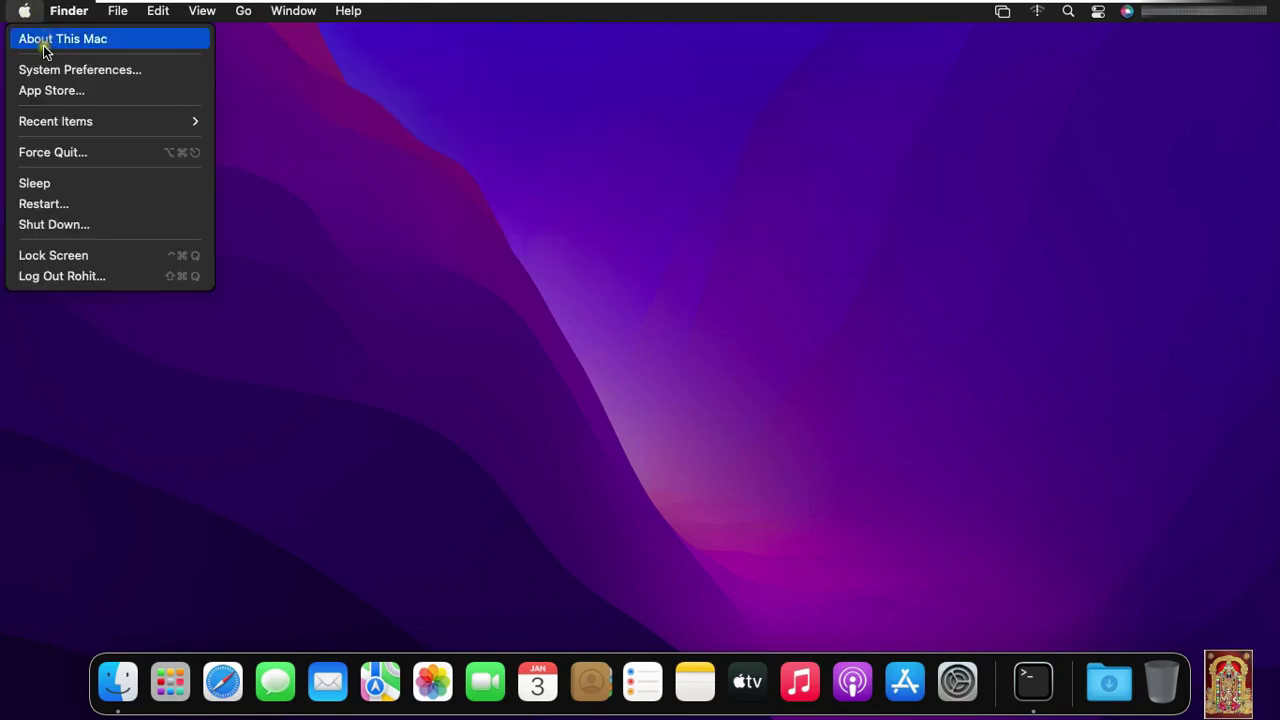
{"action": "left_click", "coordinate": [56, 46]}
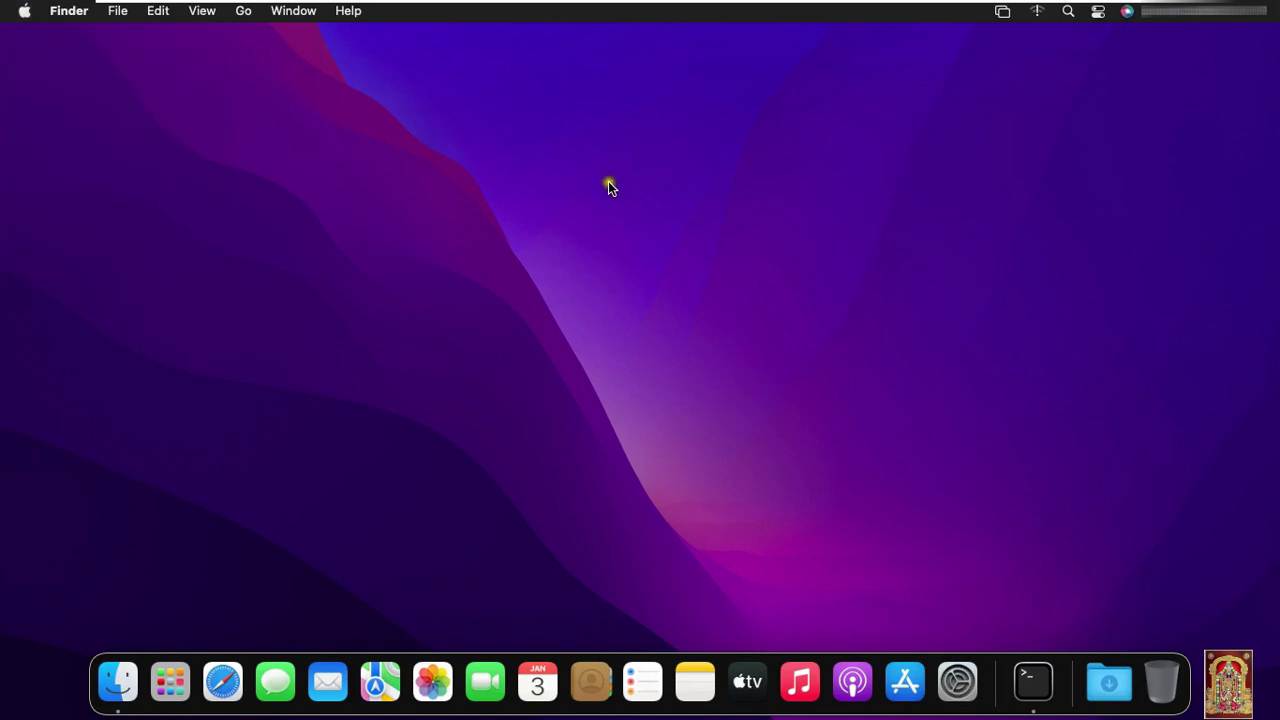